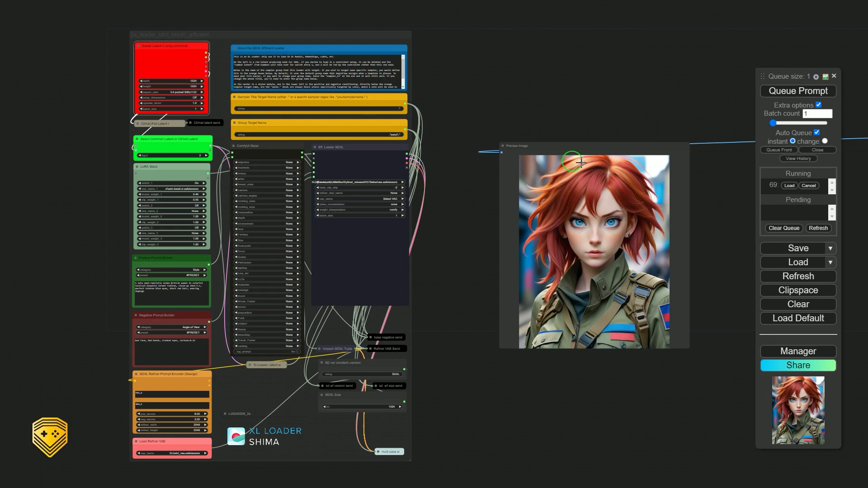
Set the aspect ratio of the red Delete Latent if using controlnet node to 1:1 square 1024x1024.
scroll(135, 86, up, 10)
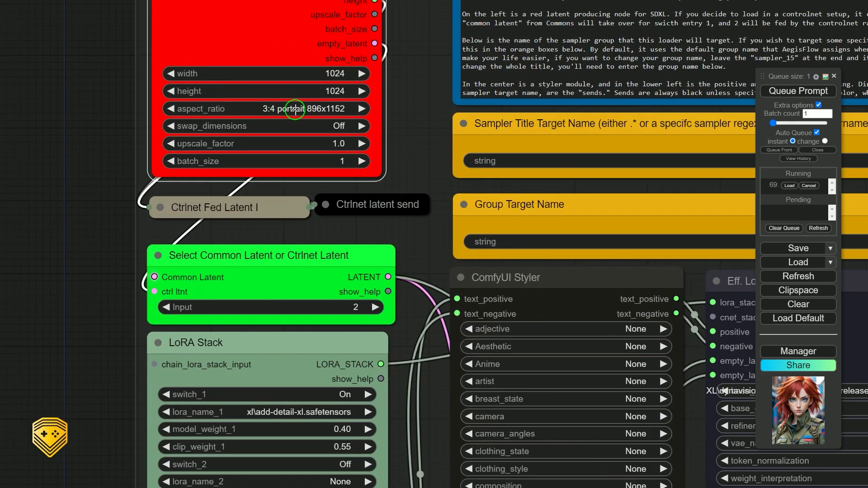
click(311, 110)
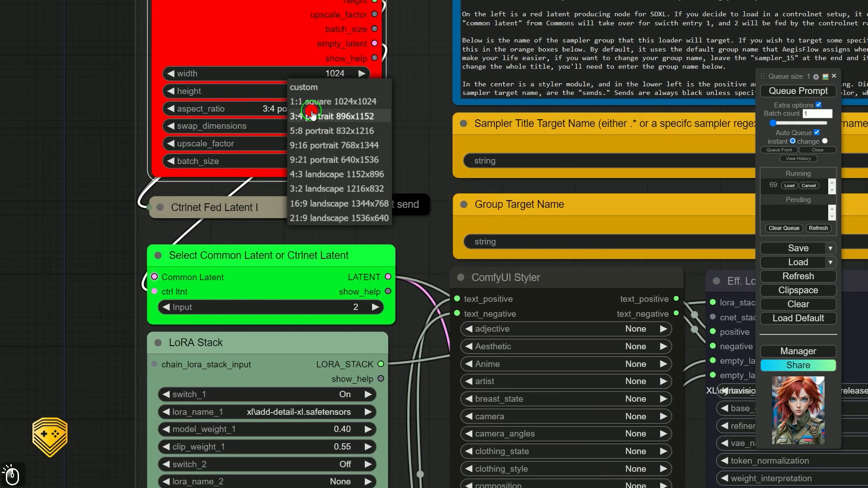
click(337, 98)
scroll(102, 125, down, 10)
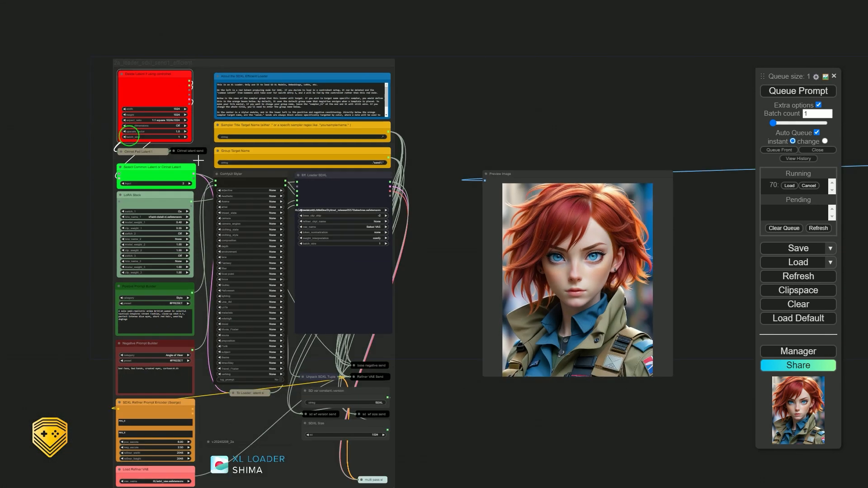
drag(456, 395, 465, 357)
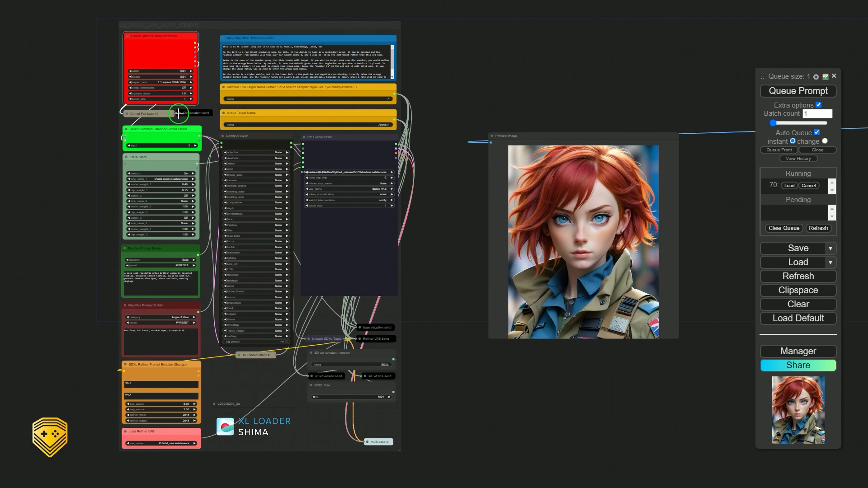
Examine the Select Common Latent or Ctrlnet Latent switch, its input links and the red latent node feeding it.
click(169, 135)
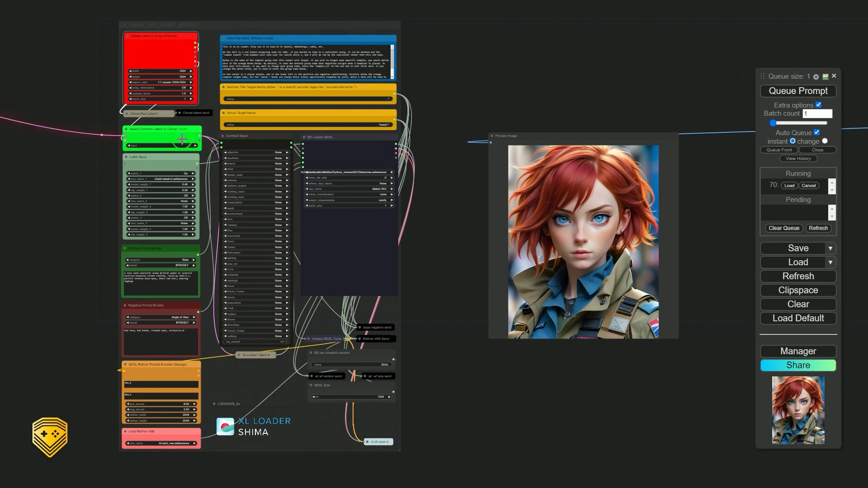
scroll(168, 137, up, 10)
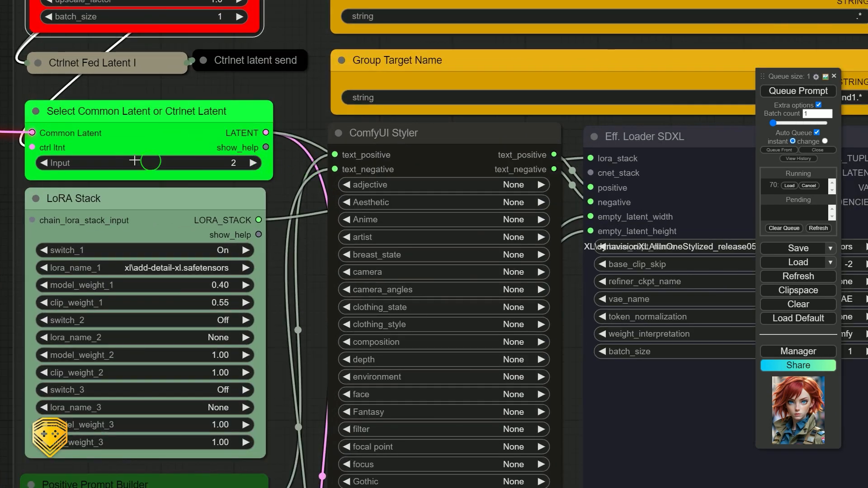
scroll(134, 161, down, 3)
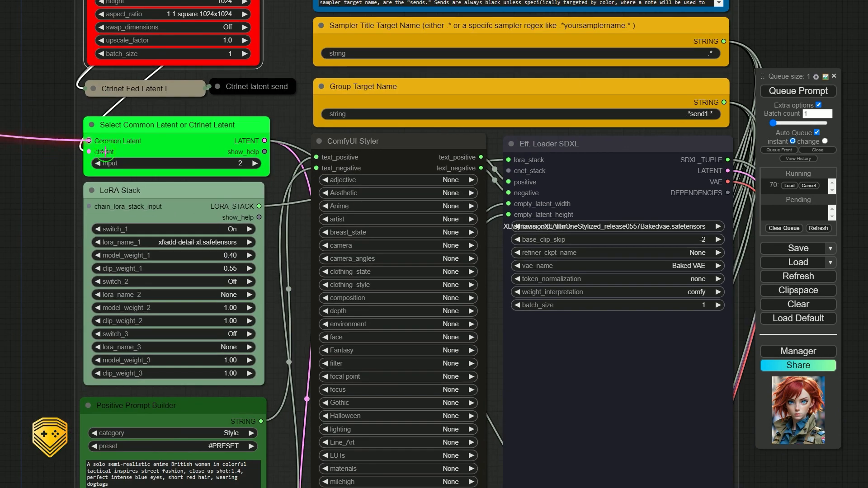
scroll(105, 153, down, 3)
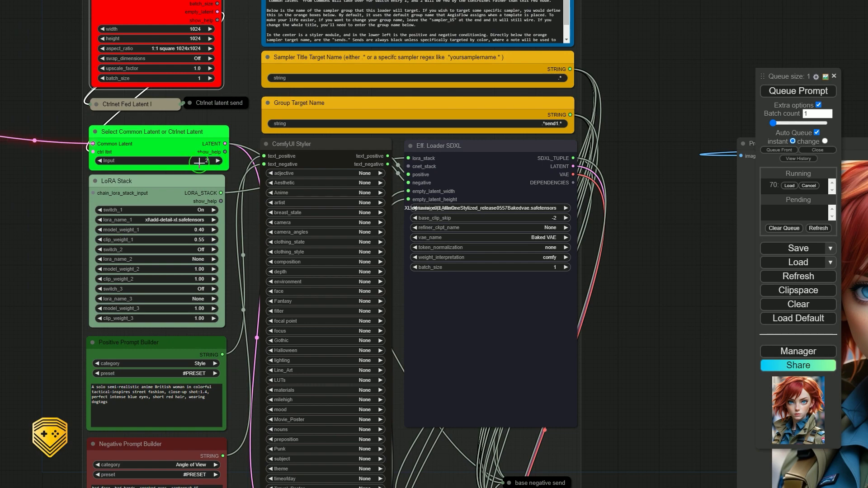
scroll(210, 162, down, 4)
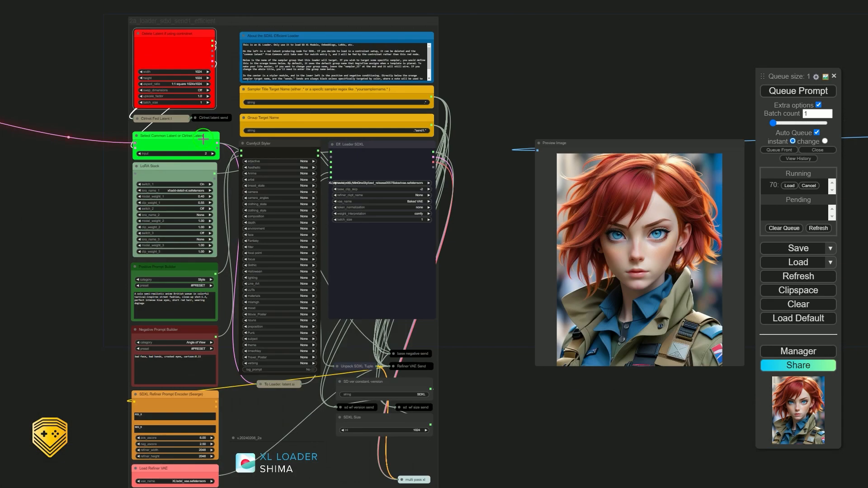
drag(56, 105, 217, 209)
scroll(320, 205, up, 9)
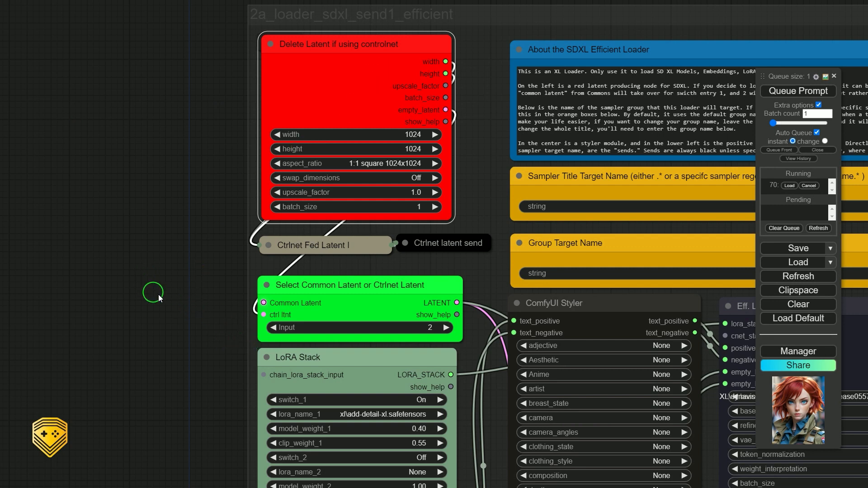
drag(253, 312, 268, 317)
scroll(169, 194, down, 10)
scroll(148, 294, up, 6)
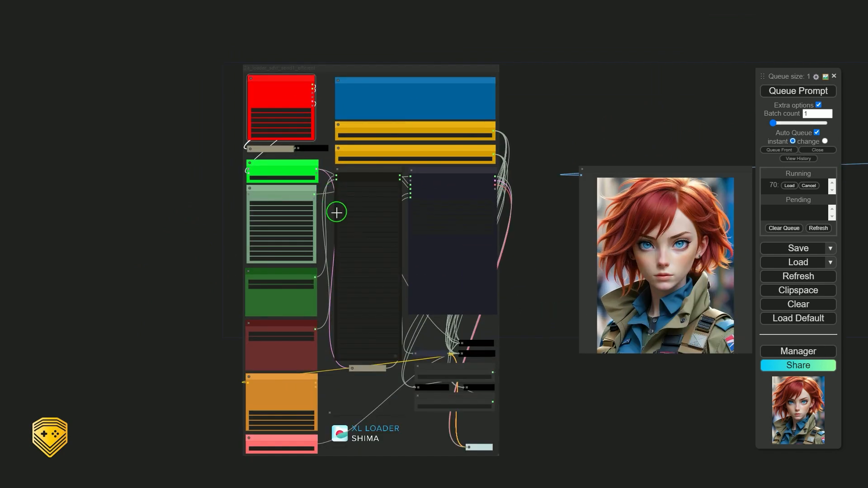
Examine the positive and negative prompt builders, the SDXL Refiner Prompt Encoder and the Load Refiner VAE node.
scroll(426, 310, up, 2)
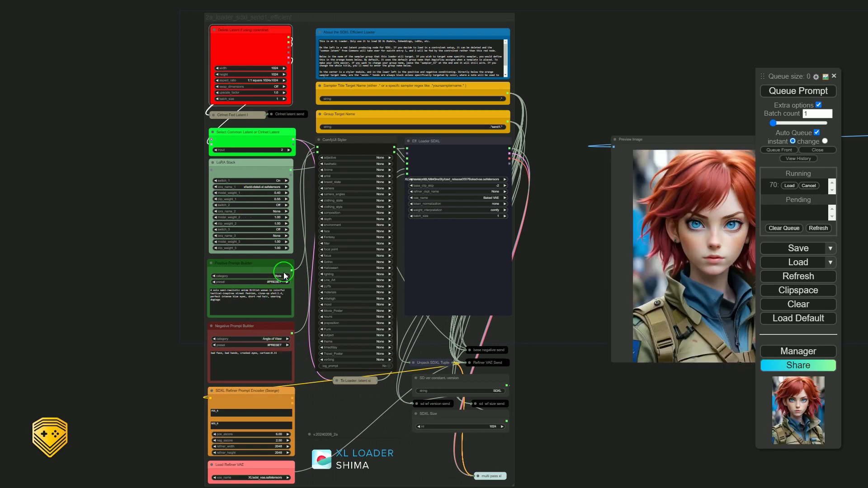
drag(620, 405, 535, 380)
scroll(184, 312, up, 4)
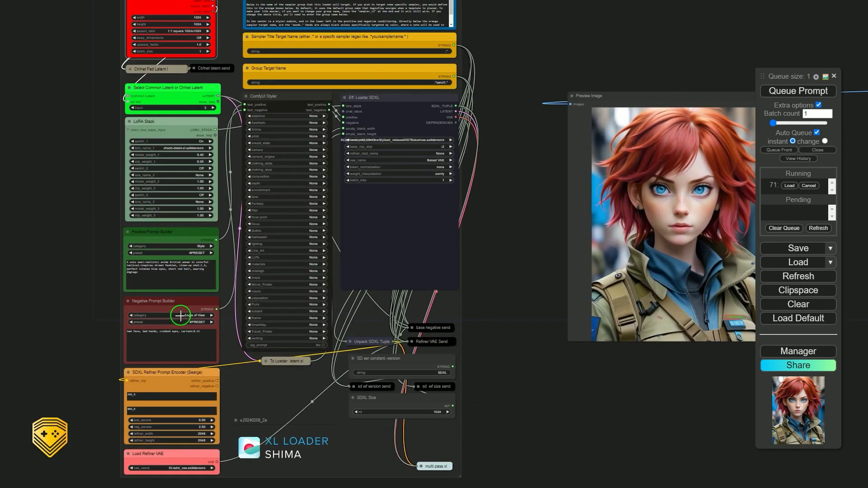
scroll(184, 310, down, 1)
drag(62, 401, 214, 280)
scroll(251, 295, up, 6)
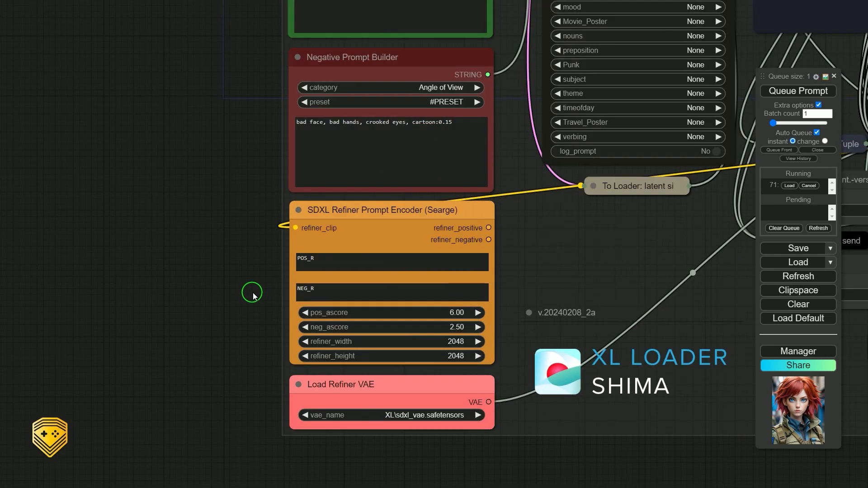
drag(205, 353, 188, 297)
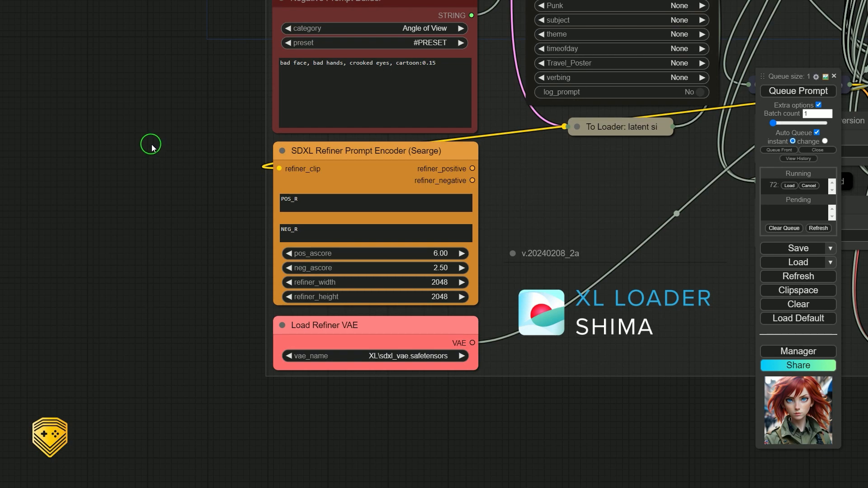
scroll(151, 144, down, 5)
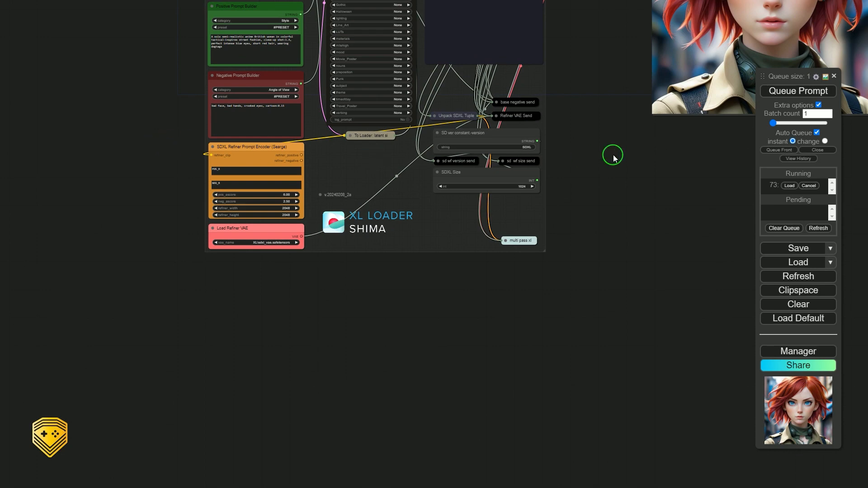
Review the whole XL loader group beside the preview image, including its Load Refiner VAE node and send nodes.
drag(613, 155, 565, 333)
scroll(533, 374, down, 2)
scroll(529, 356, down, 3)
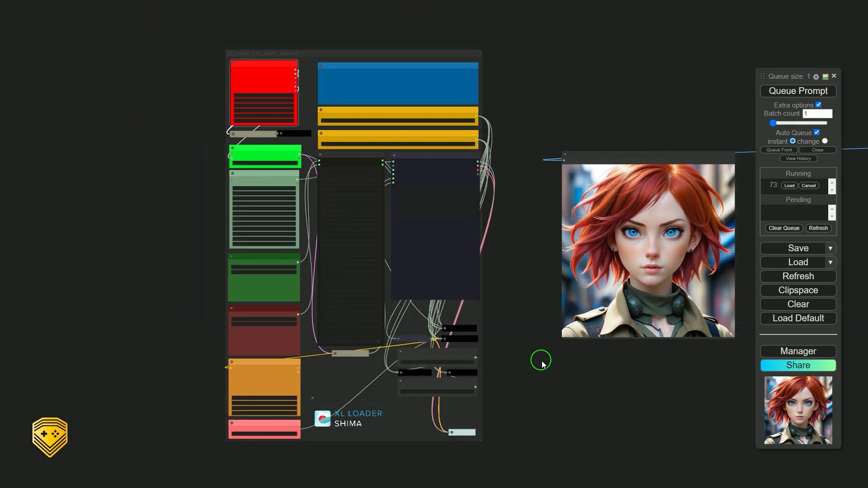
drag(605, 391, 540, 378)
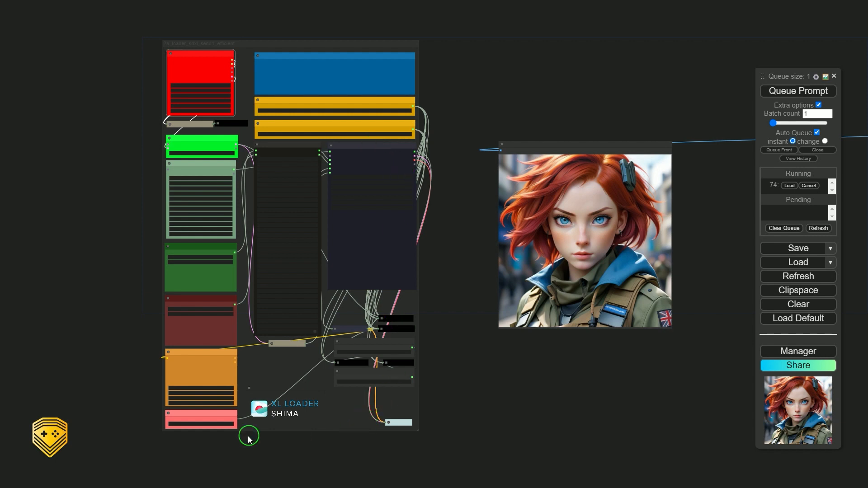
scroll(206, 441, up, 5)
scroll(206, 441, up, 4)
scroll(209, 447, up, 1)
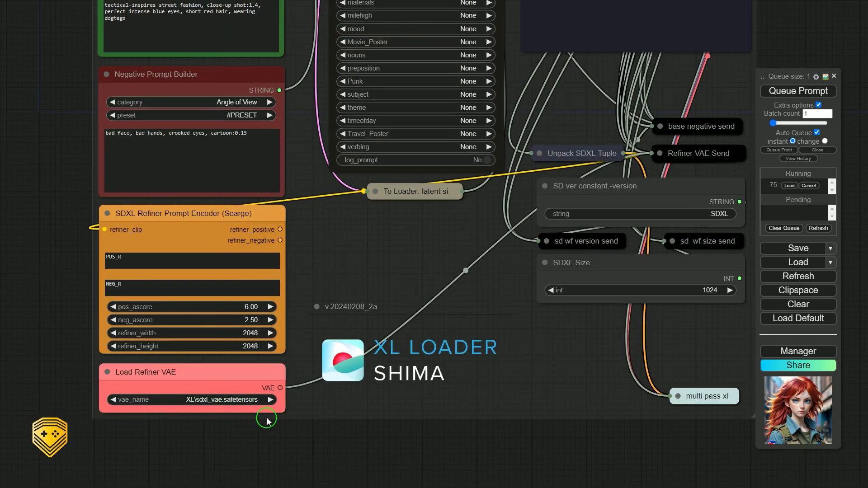
scroll(271, 412, down, 8)
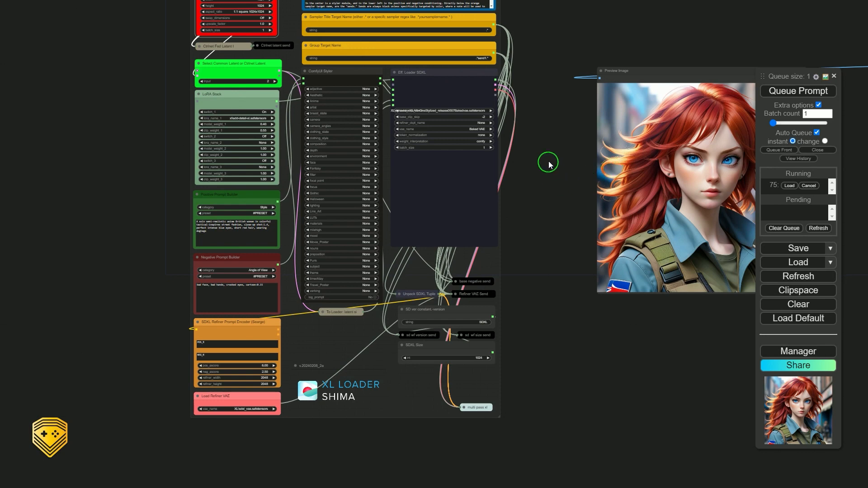
drag(549, 162, 549, 168)
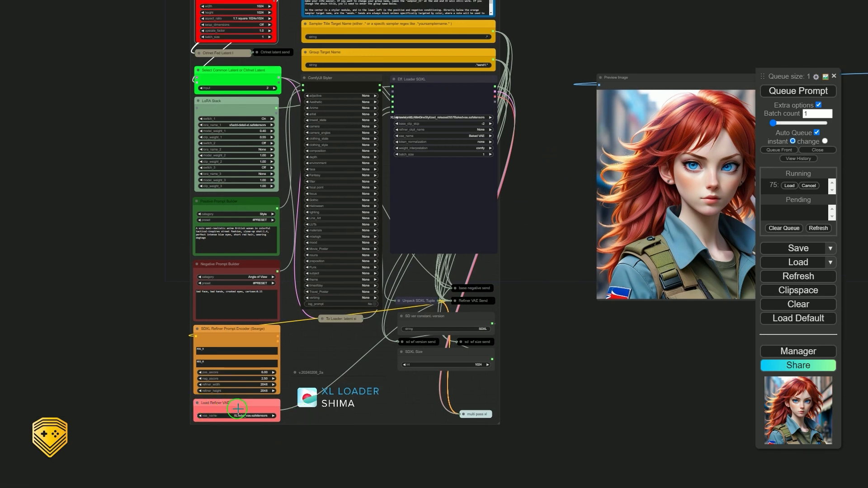
scroll(438, 204, up, 5)
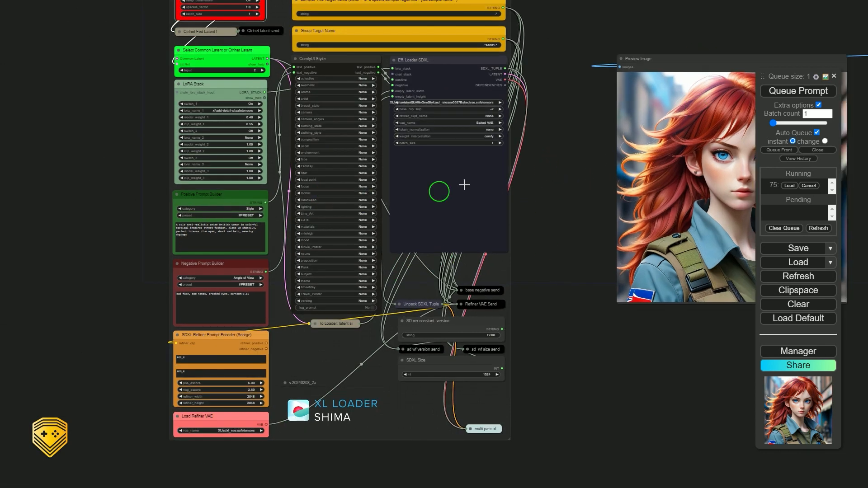
In Eff. Loader SDXL, choose XL\dynavisionXLAllInOneStylized_release0557Bakedvae.safetensors as base checkpoint and XL\1_sd_xl_refiner_1.0_0.9vae.safetensors as refiner checkpoint.
drag(613, 149, 603, 253)
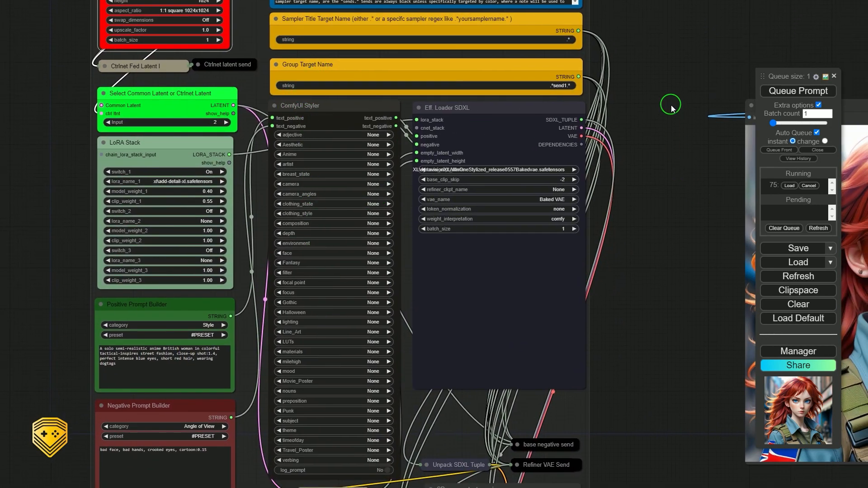
mouse_move(671, 108)
mouse_down()
mouse_move(674, 144)
mouse_move(655, 226)
mouse_move(635, 210)
mouse_up()
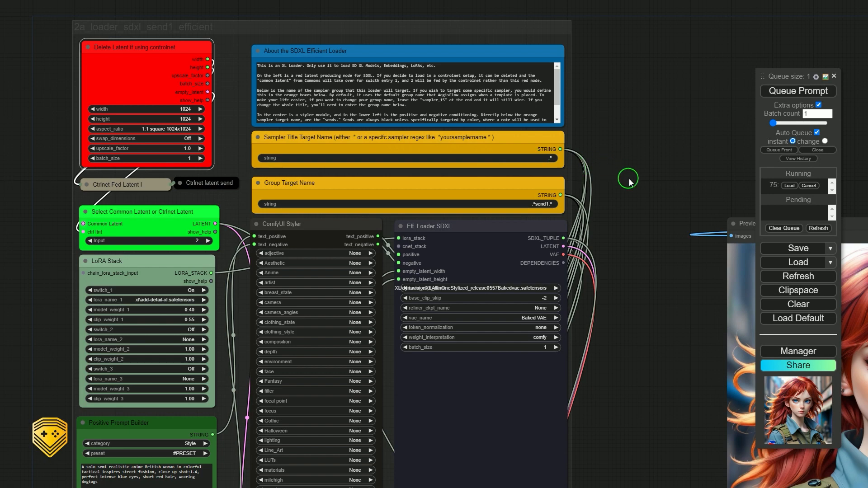
scroll(629, 180, down, 1)
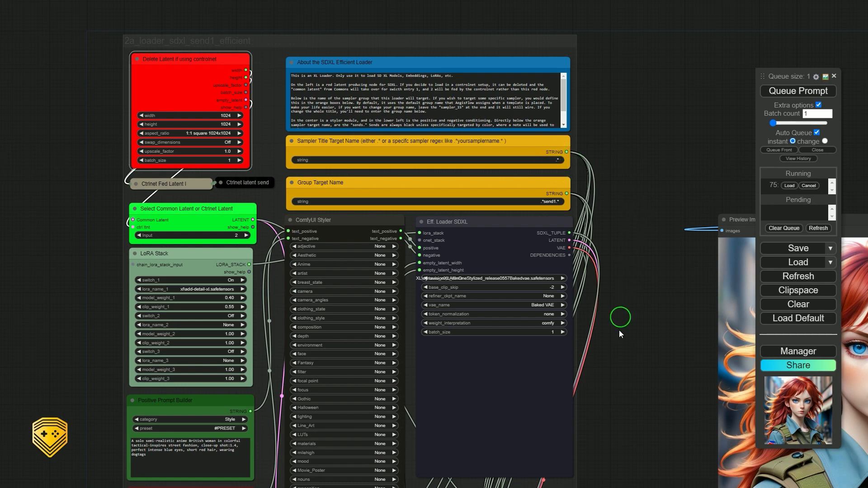
drag(623, 350, 607, 209)
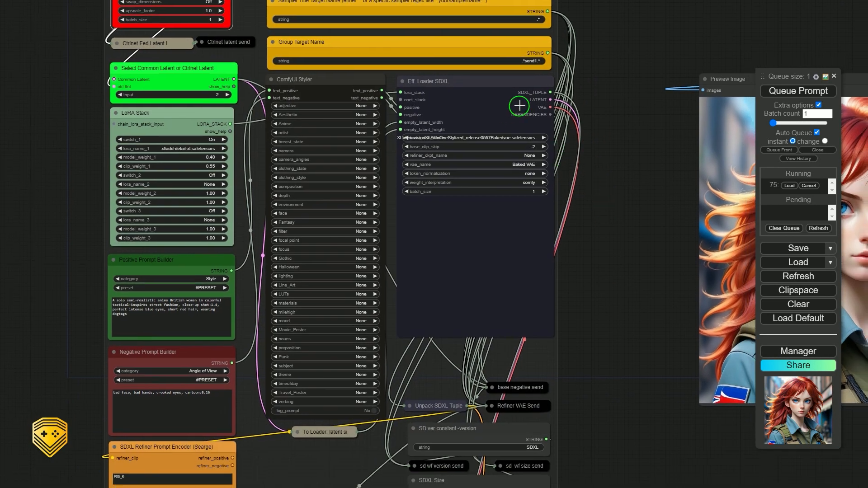
click(456, 138)
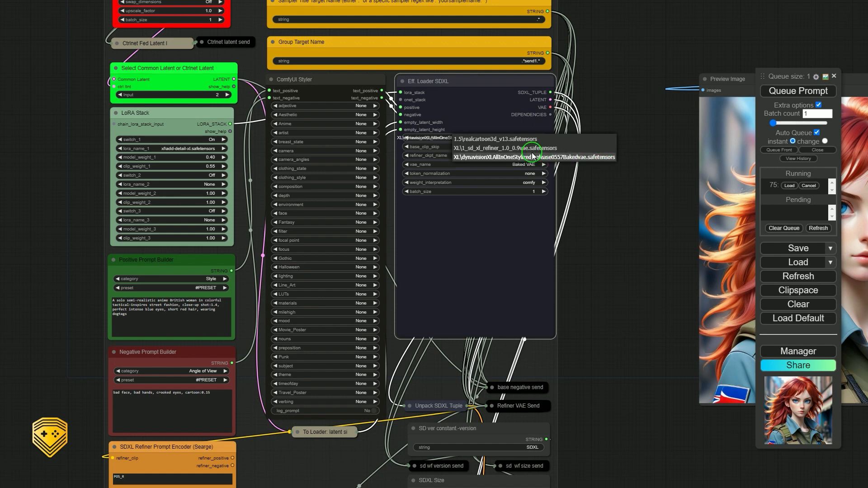
click(601, 157)
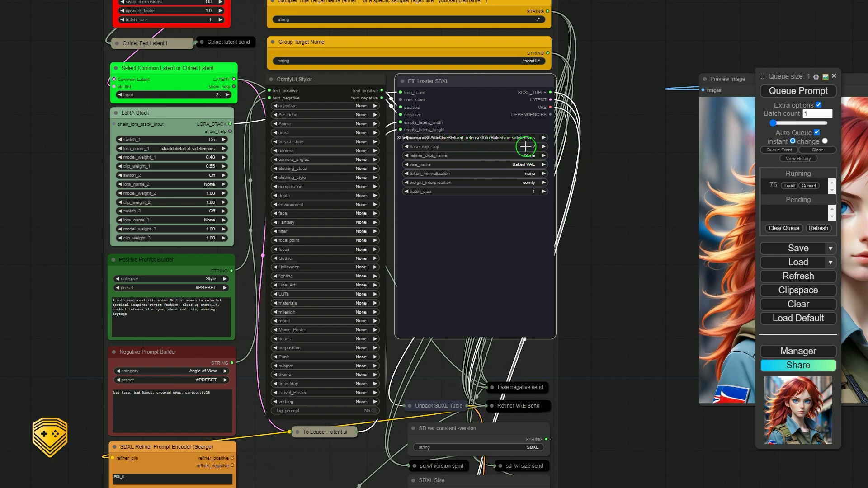
click(504, 155)
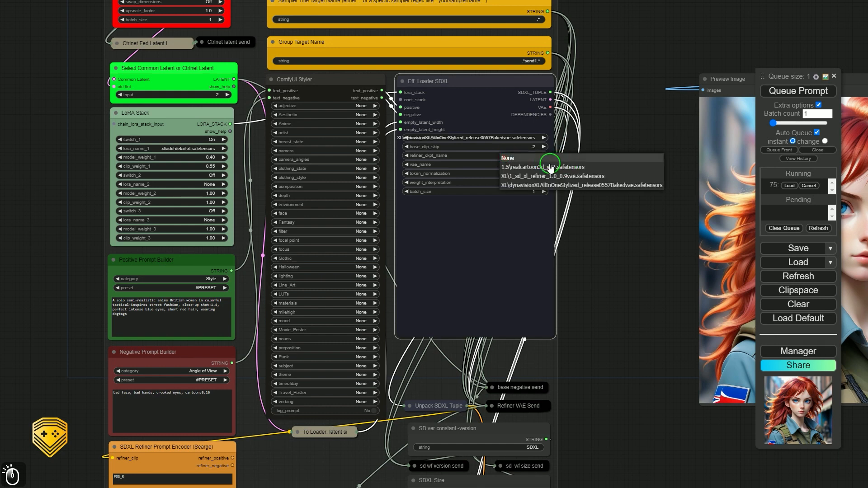
click(537, 175)
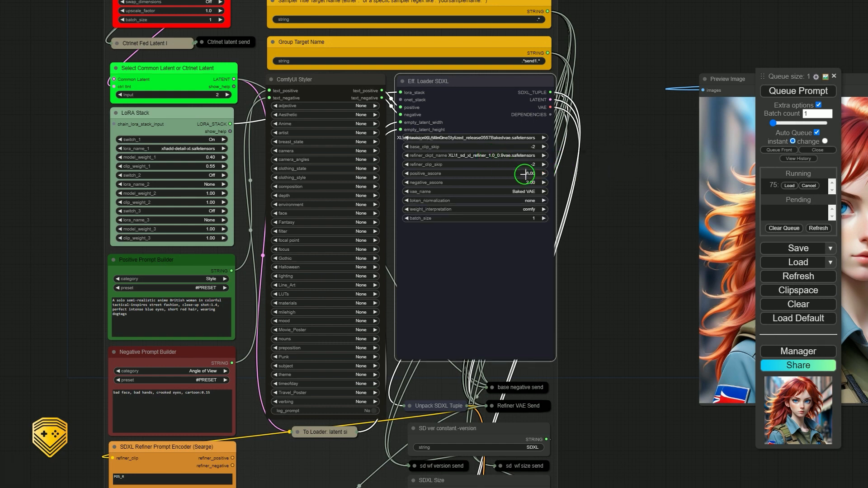
Set the VAE of the Eff. Loader SDXL node to XL\sdxl_vae.safetensors.
scroll(524, 174, up, 2)
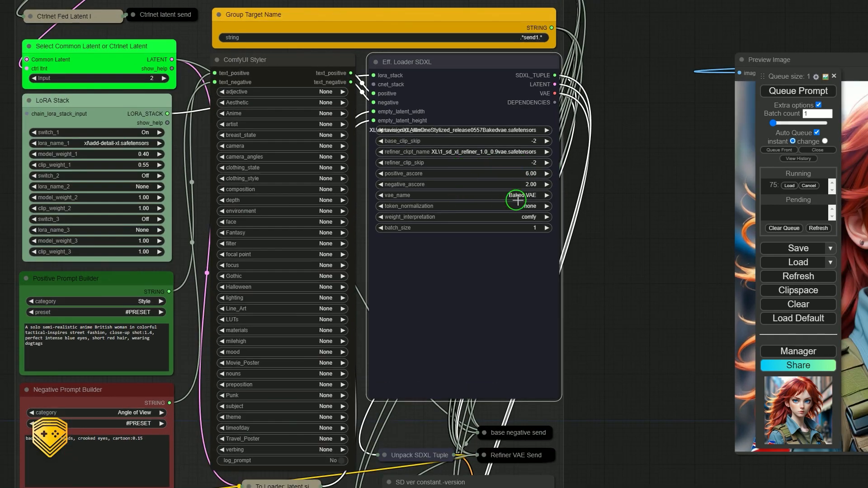
click(524, 196)
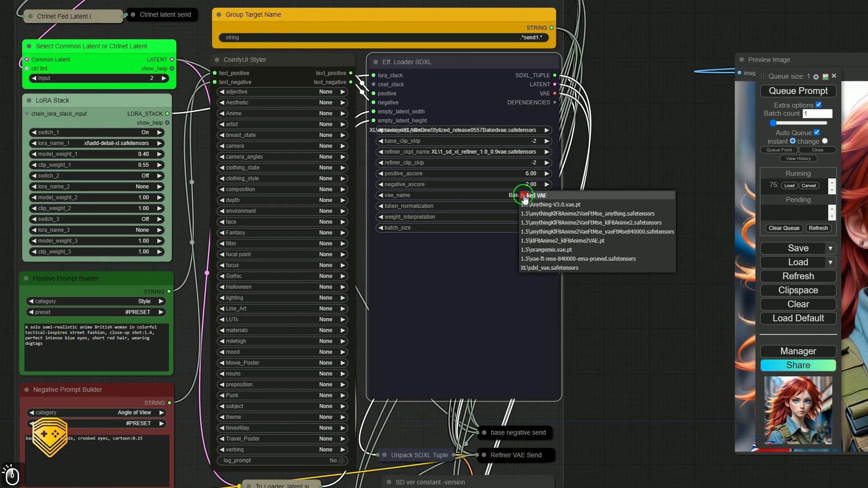
click(557, 268)
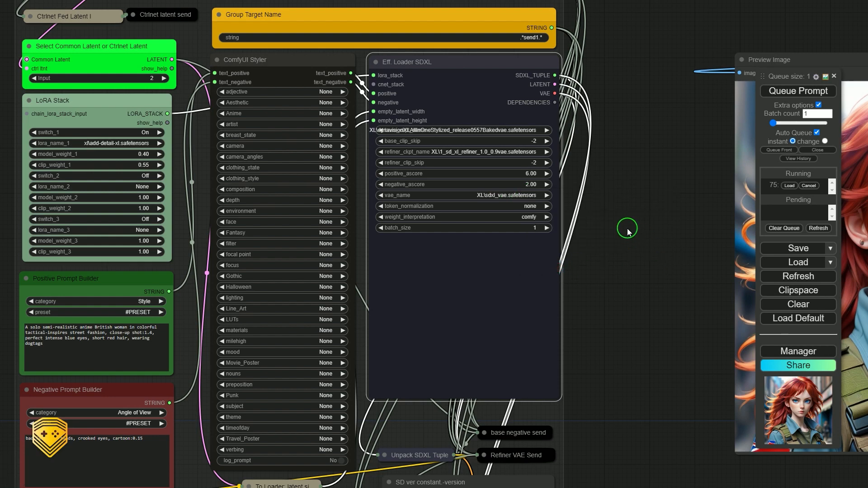
scroll(627, 229, down, 3)
scroll(633, 288, down, 3)
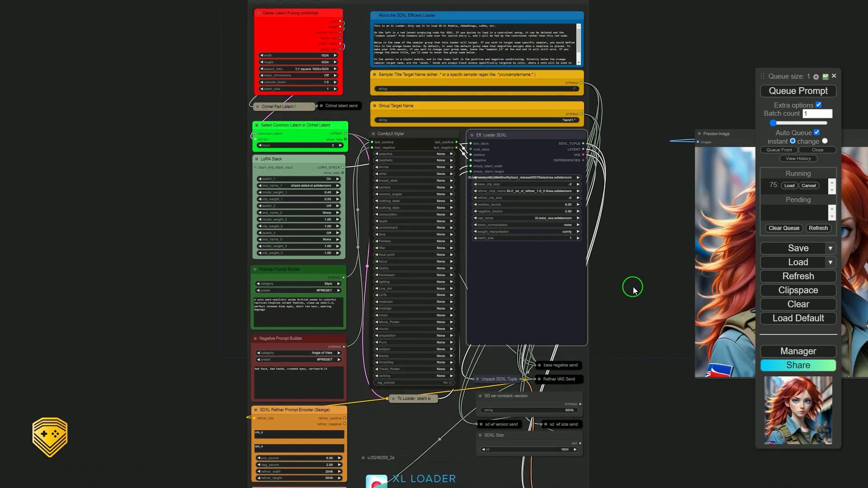
drag(632, 288, 504, 272)
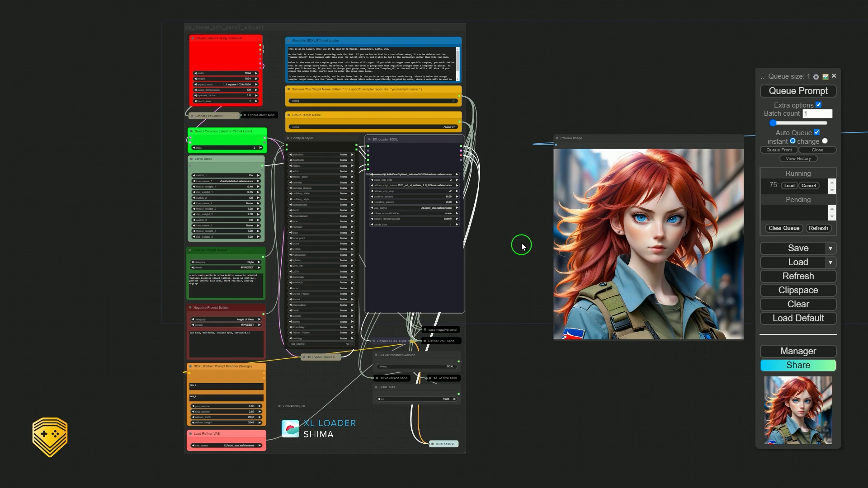
Inspect the send nodes below Eff. Loader SDXL and nudge the base negative send node slightly up from the Refiner VAE Send node.
drag(519, 221, 492, 221)
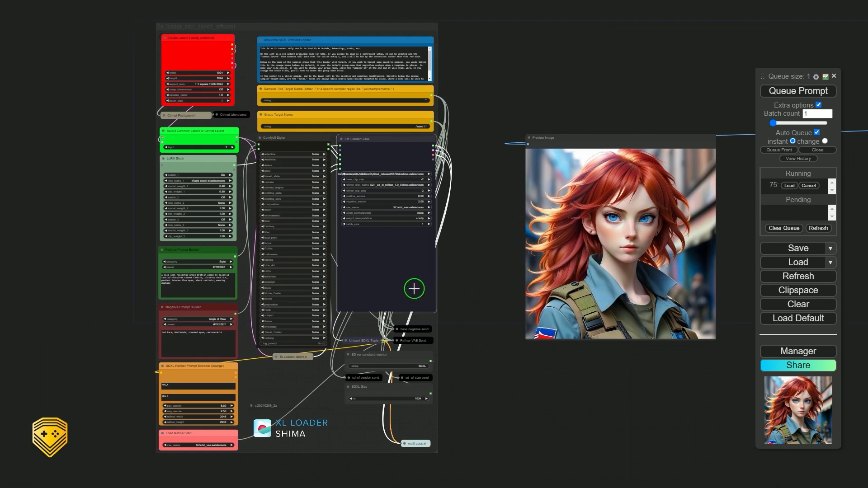
scroll(408, 353, up, 6)
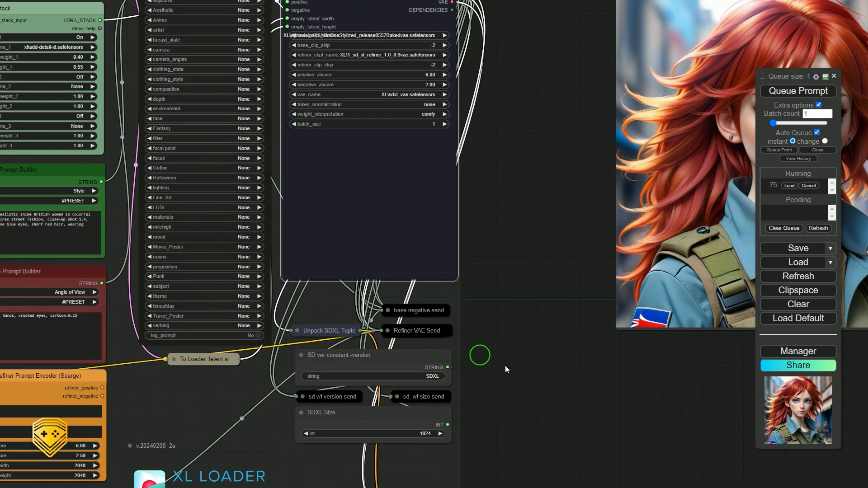
click(566, 406)
drag(572, 289, 626, 306)
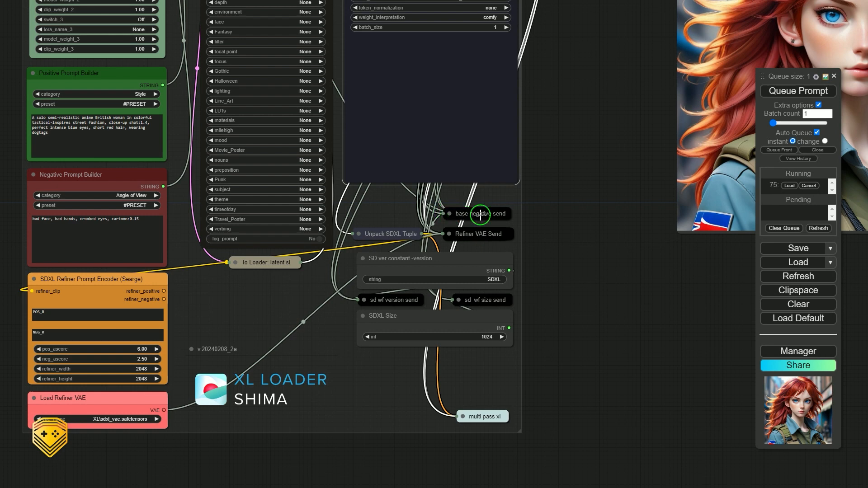
mouse_move(479, 213)
mouse_down()
mouse_move(465, 211)
mouse_move(473, 187)
mouse_move(468, 210)
mouse_up()
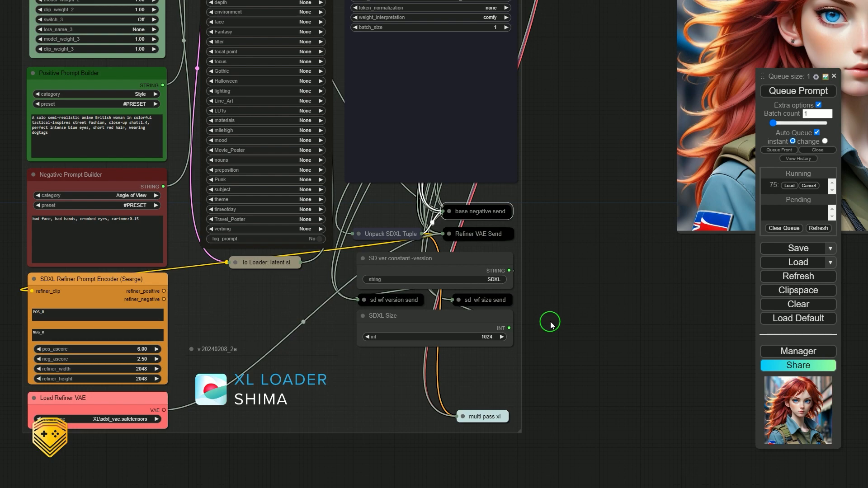
Look over the complete XL loader group together with the generated preview image.
scroll(550, 324, down, 3)
drag(667, 306, 570, 355)
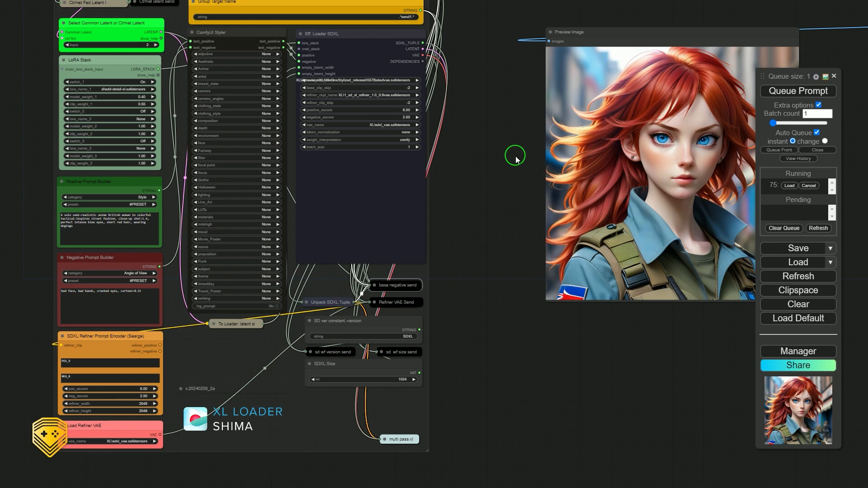
scroll(517, 158, down, 3)
drag(498, 126, 353, 200)
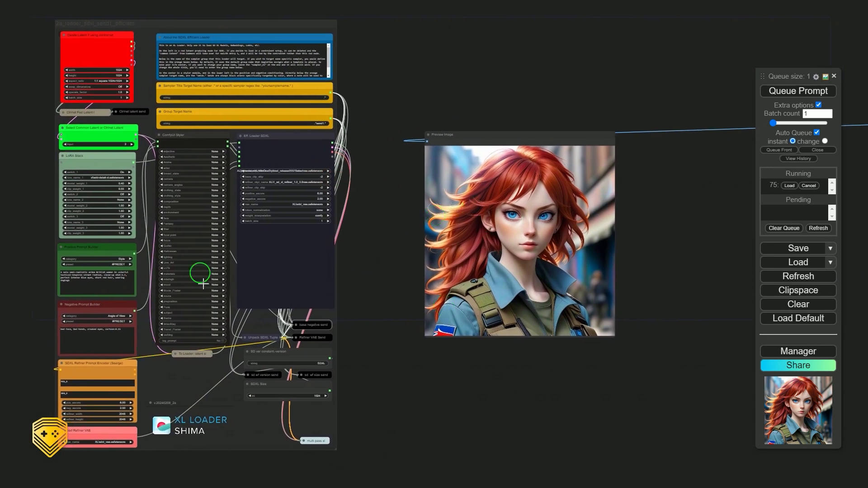